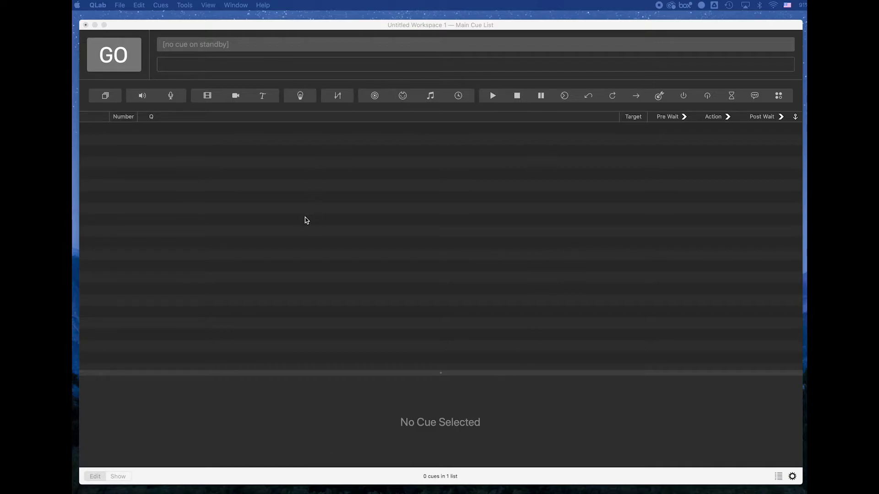
Nudge the QLab workspace window slightly down and to the right
left_click_drag(280, 25, 289, 32)
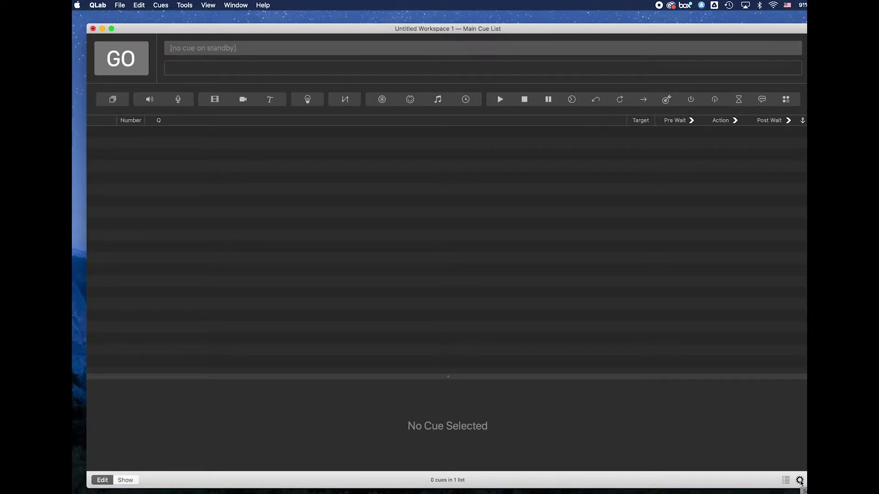
Open the workspace Settings and move the Settings window to the centre of the screen
left_click(800, 481)
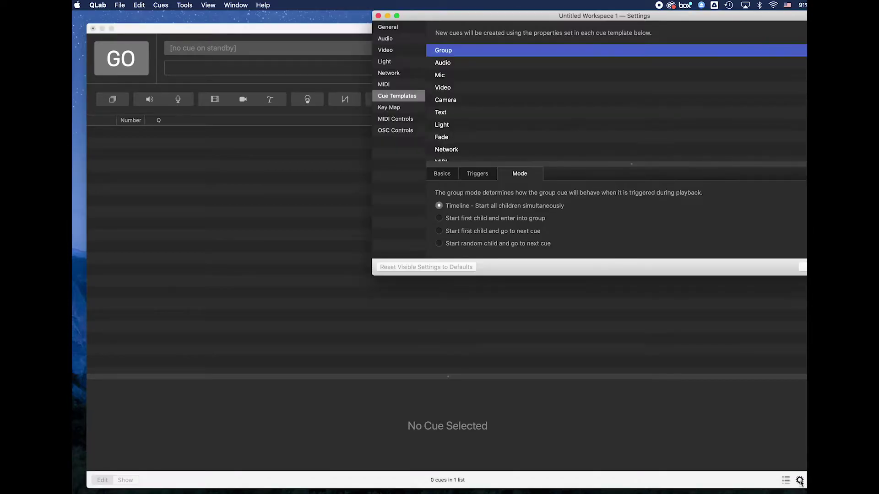
left_click_drag(505, 13, 355, 53)
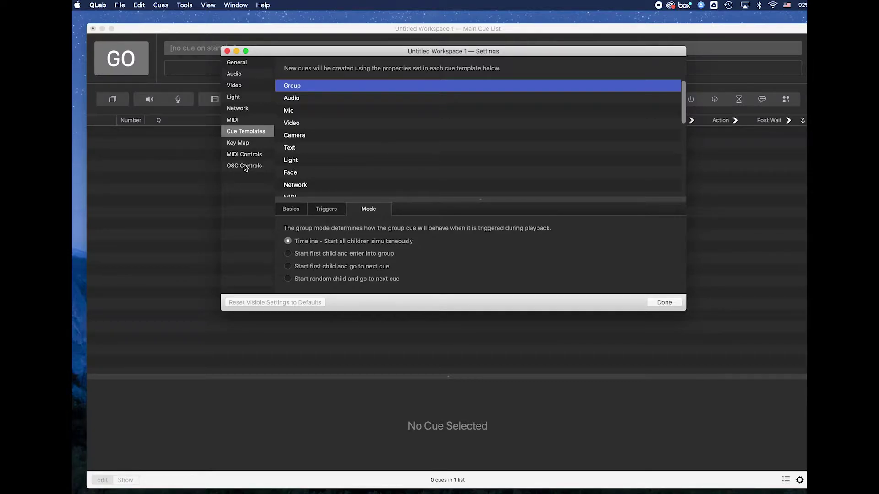
Uncheck 'Auto-number new cues with increment' in the General workspace settings
left_click(247, 64)
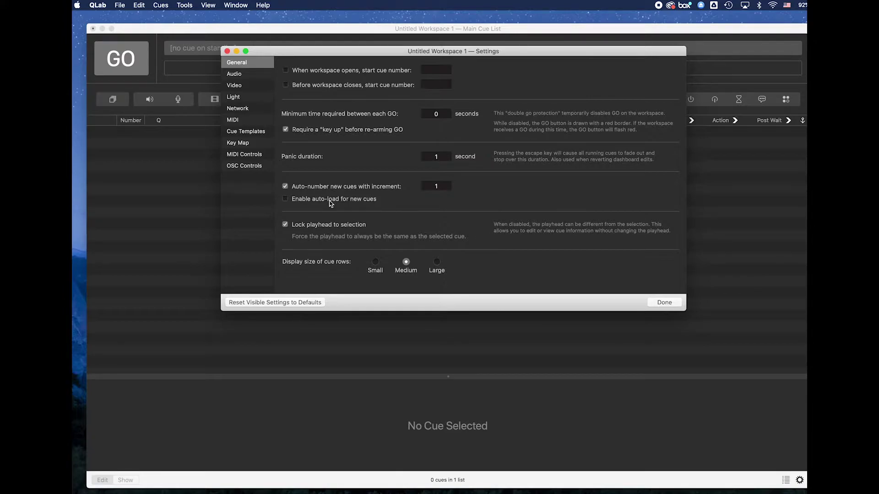
left_click(285, 186)
left_click(257, 87)
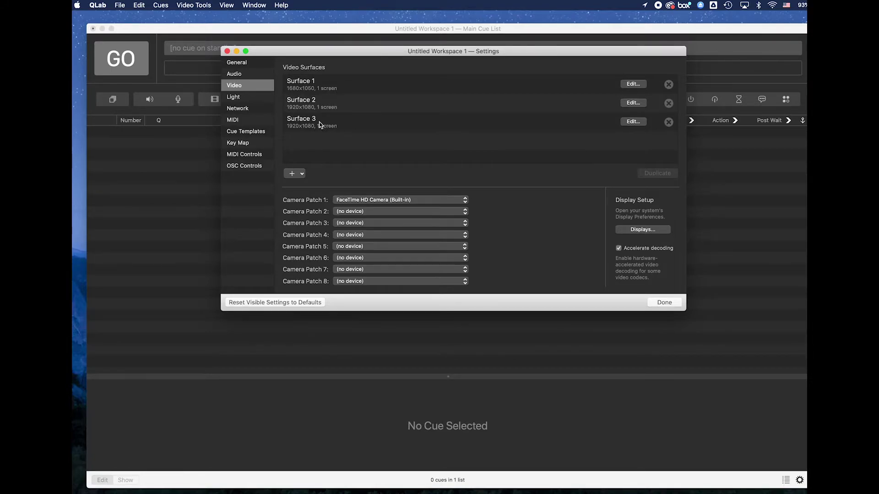
Select Surface 3 in the Video Surfaces list and open it for editing
left_click(339, 122)
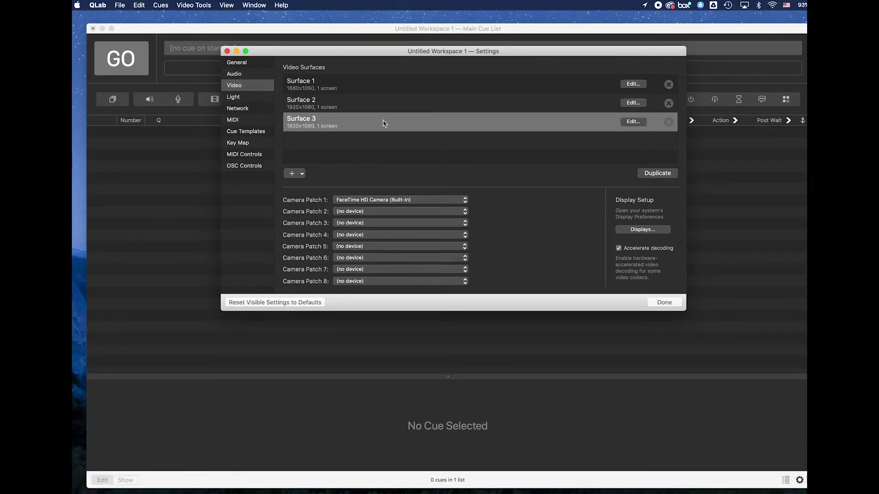
left_click(637, 125)
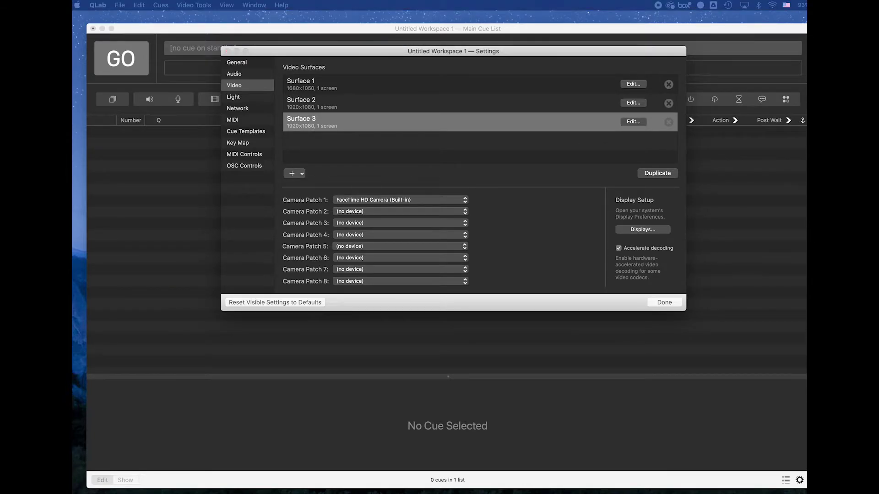
Move the Surface 3 editor higher, enlarge it, and type the name 'Main Projector'
left_click_drag(498, 379, 403, 64)
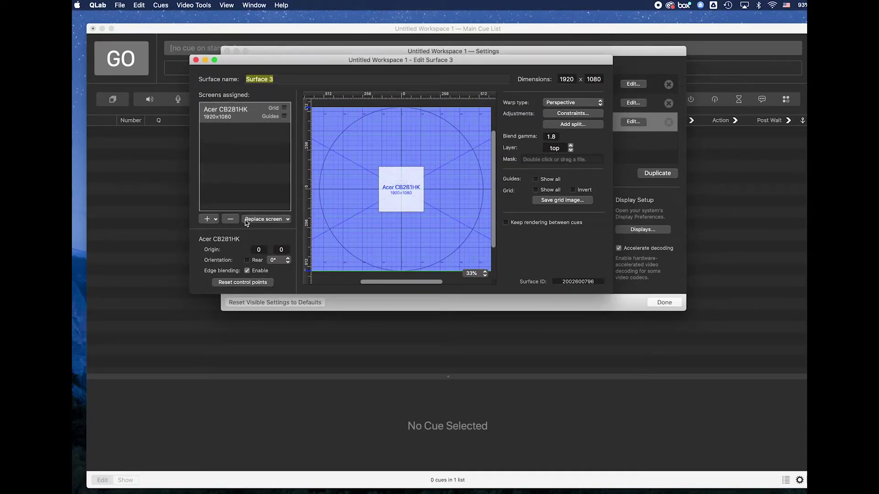
left_click_drag(612, 293, 774, 372)
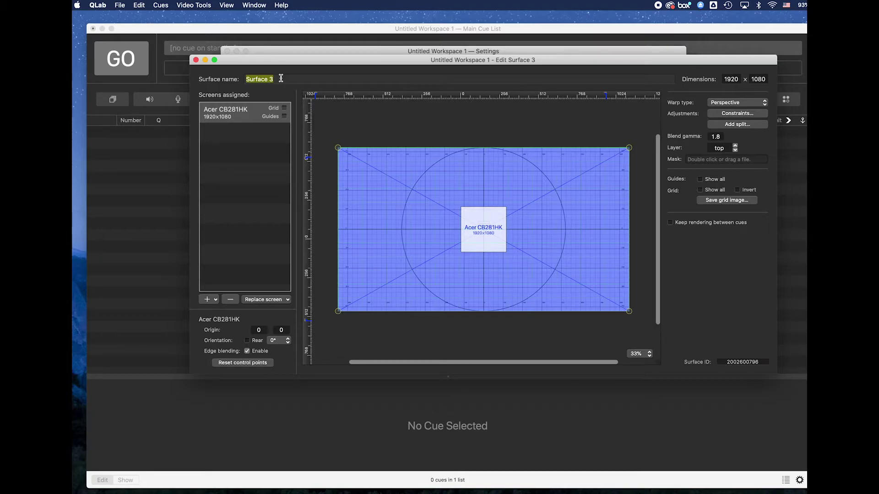
type("Main Projector")
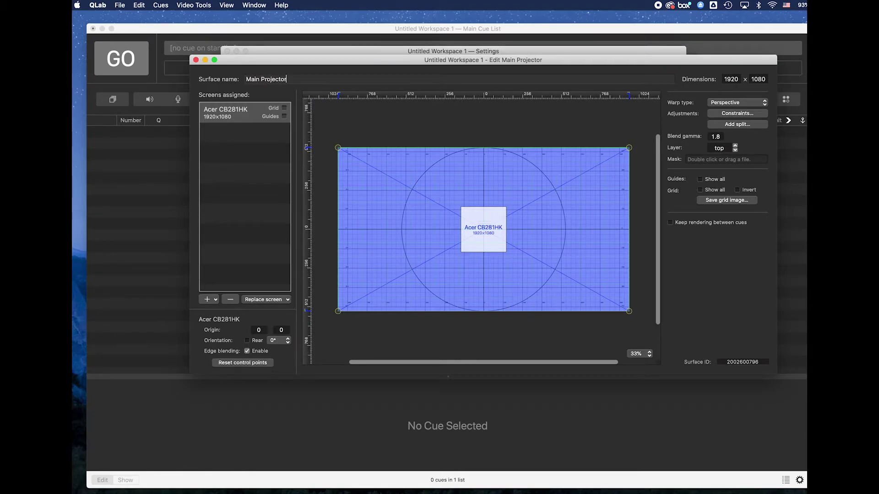
Confirm the 'Main Projector' surface name and select its bottom-right corner control point
key("Return")
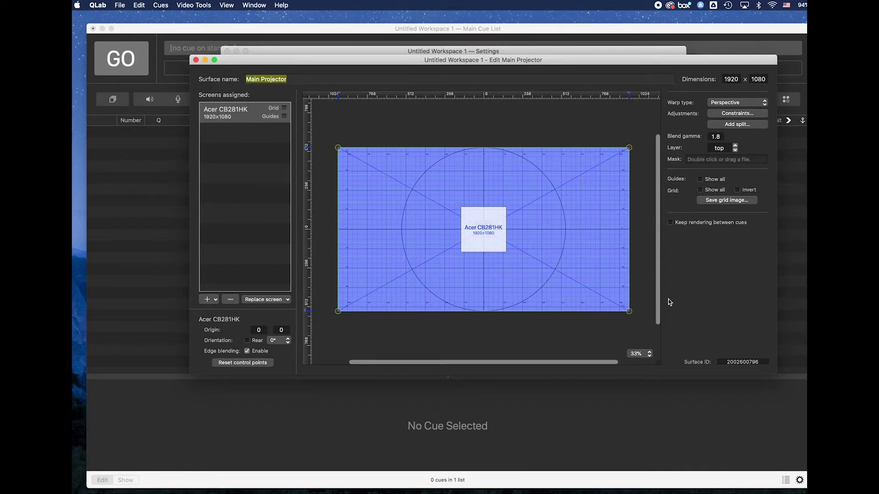
left_click(629, 312)
left_click_drag(619, 315, 594, 306)
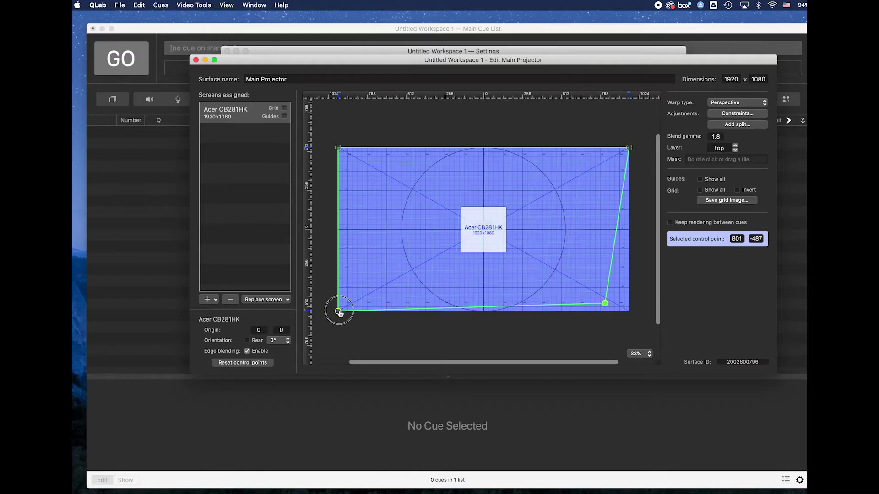
left_click_drag(338, 311, 368, 304)
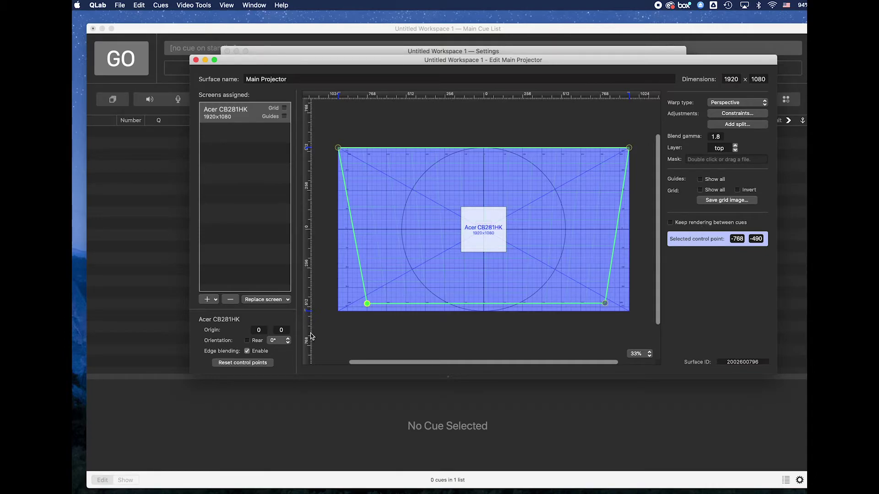
left_click(262, 363)
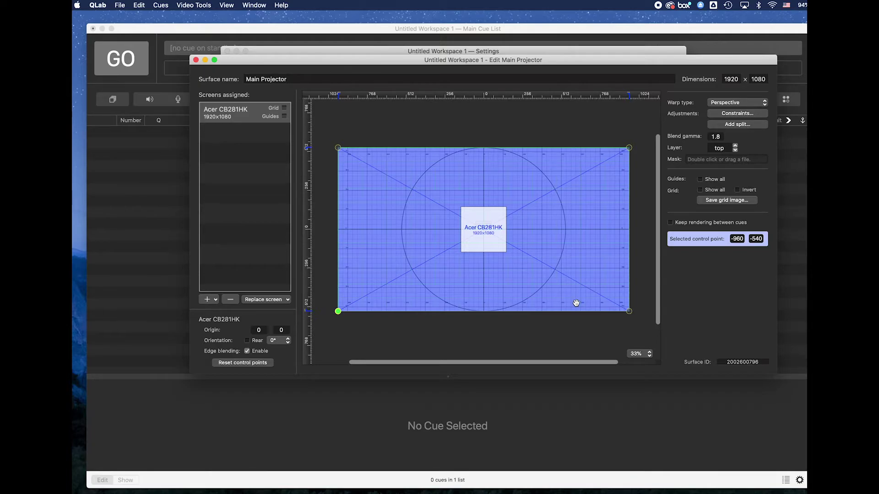
Close the Main Projector editor and Settings, then reopen Settings at Cue Templates
left_click(196, 60)
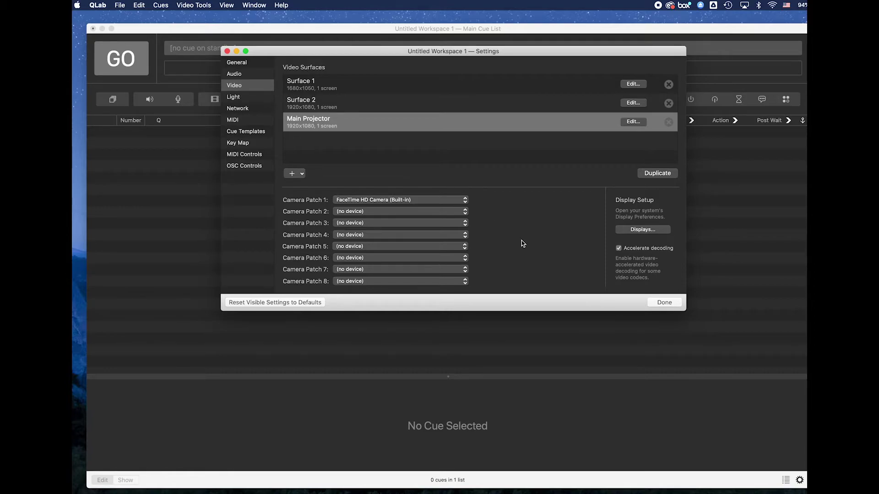
left_click(664, 302)
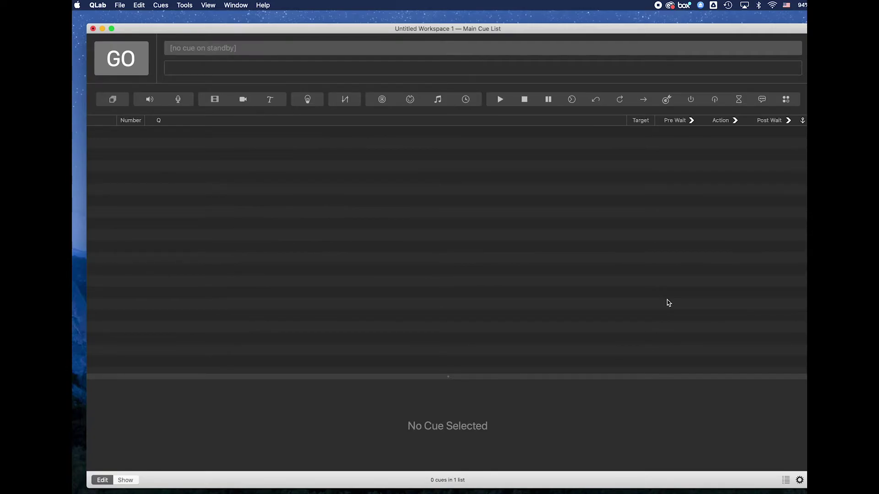
left_click(800, 481)
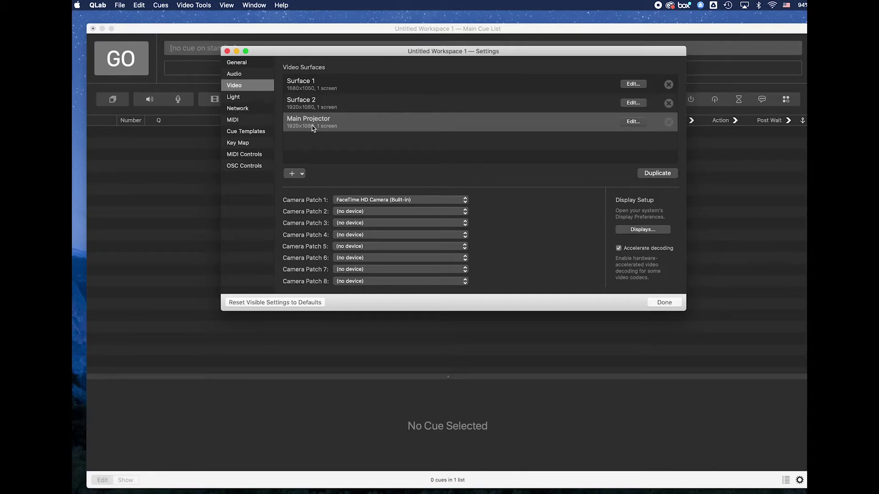
left_click(234, 133)
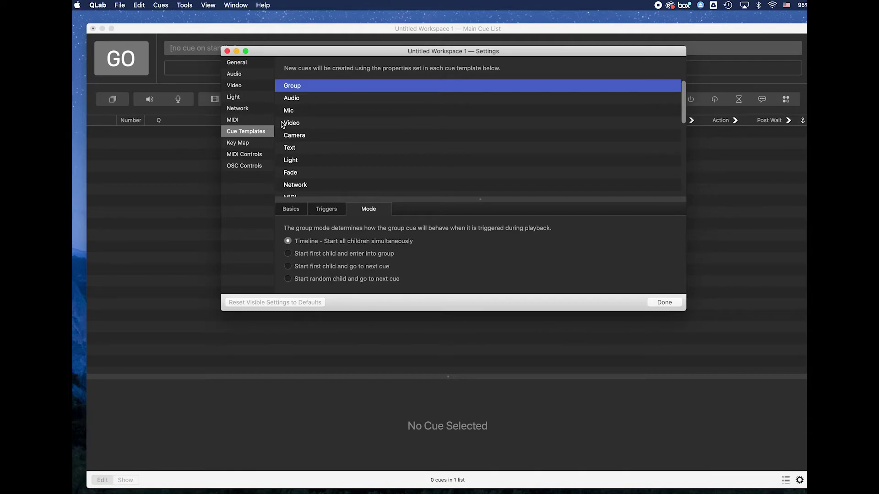
Select the Video cue template in the cue templates list
left_click(314, 125)
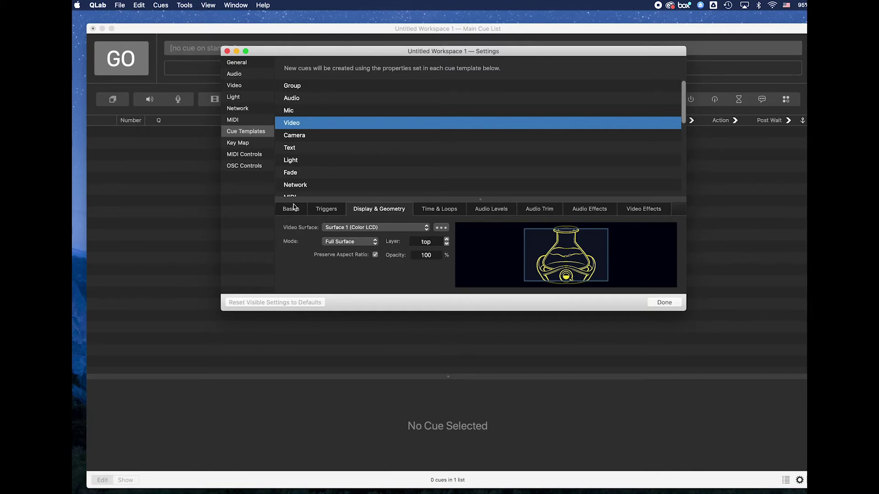
Set the Video cue template's surface to Main Projector (Acer CB281HK)
left_click(355, 227)
left_click(294, 229)
left_click(339, 229)
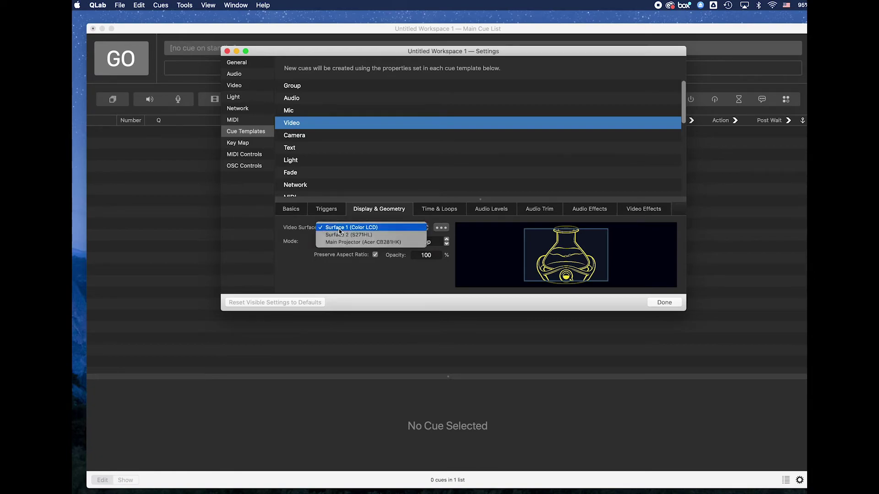
left_click(340, 242)
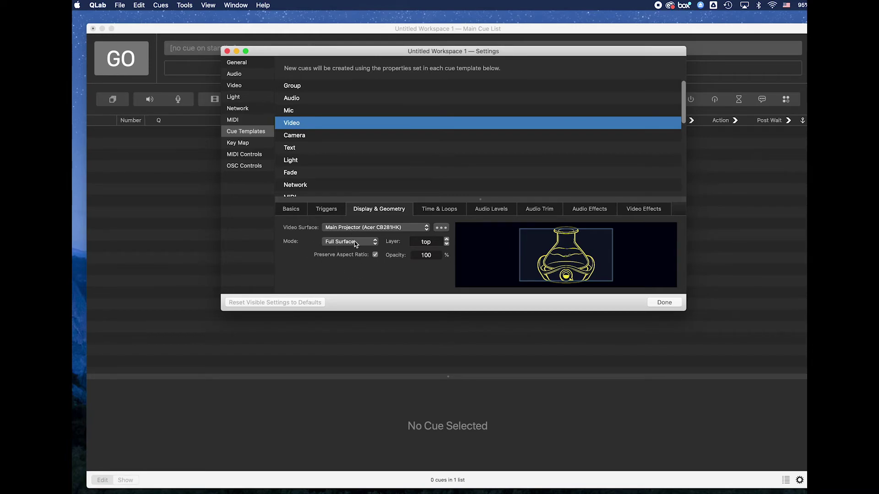
Change the Video template's geometry mode from Full Surface to Custom Geometry
left_click(355, 244)
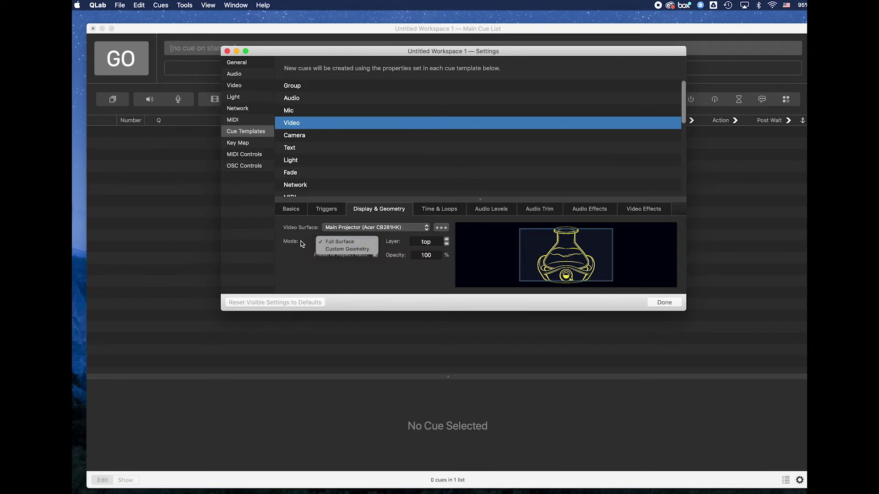
left_click(337, 249)
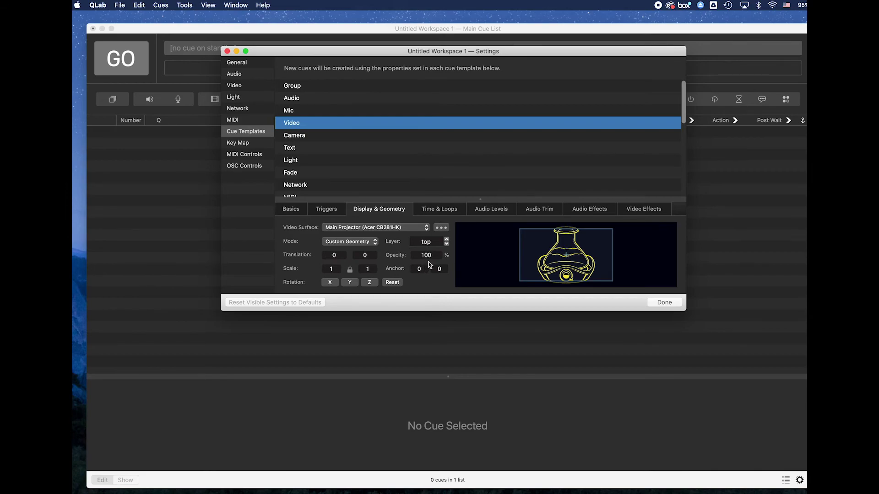
left_click(435, 255)
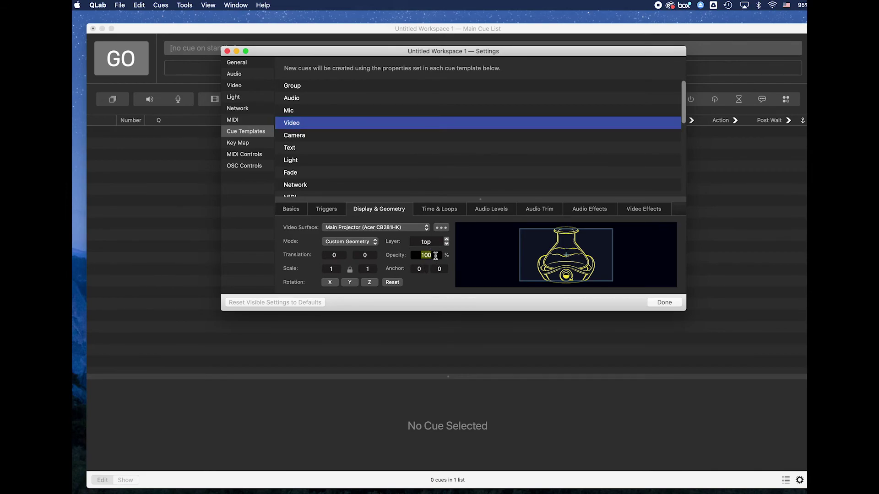
Change the Video cue template's default opacity from 100 to 0
key("BackSpace")
type("5")
left_click(296, 173)
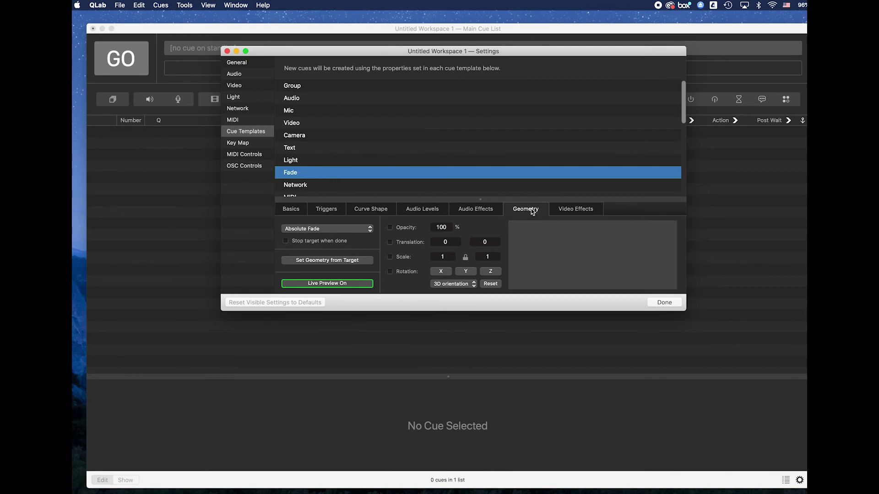
Tick Opacity at 100% in the Fade cue template's geometry, then close workspace Settings
left_click(389, 228)
left_click(664, 303)
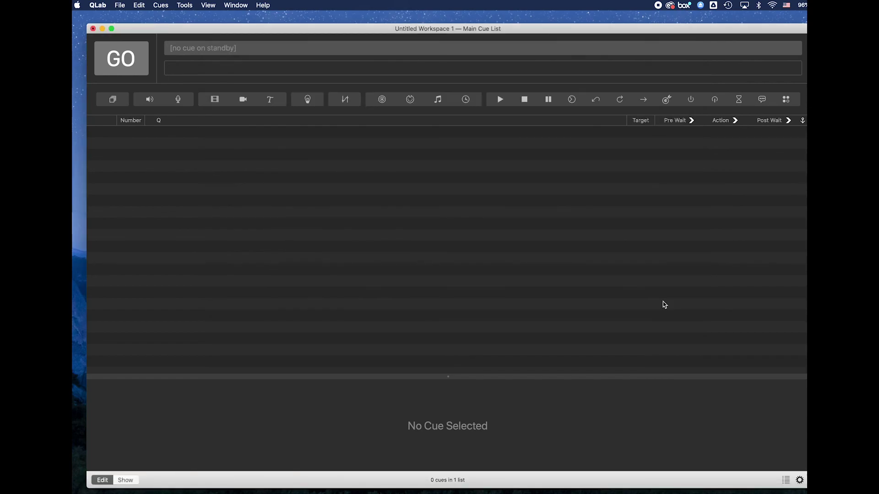